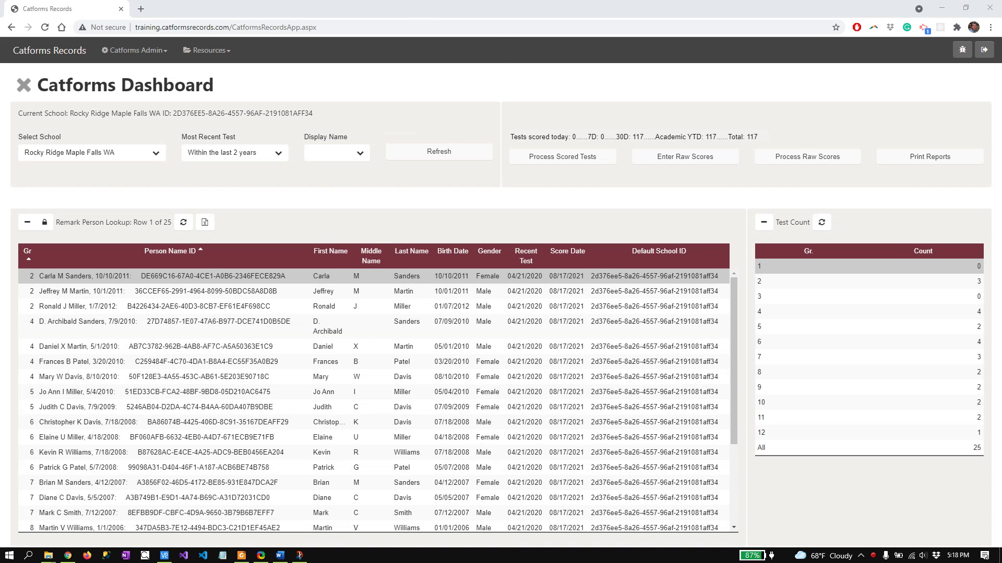
# Switch to the Rocky Ridge Maple Falls WA 2020 test PDF in Foxit PDF Reader
pyautogui.hotkey('alt', 'Tab')
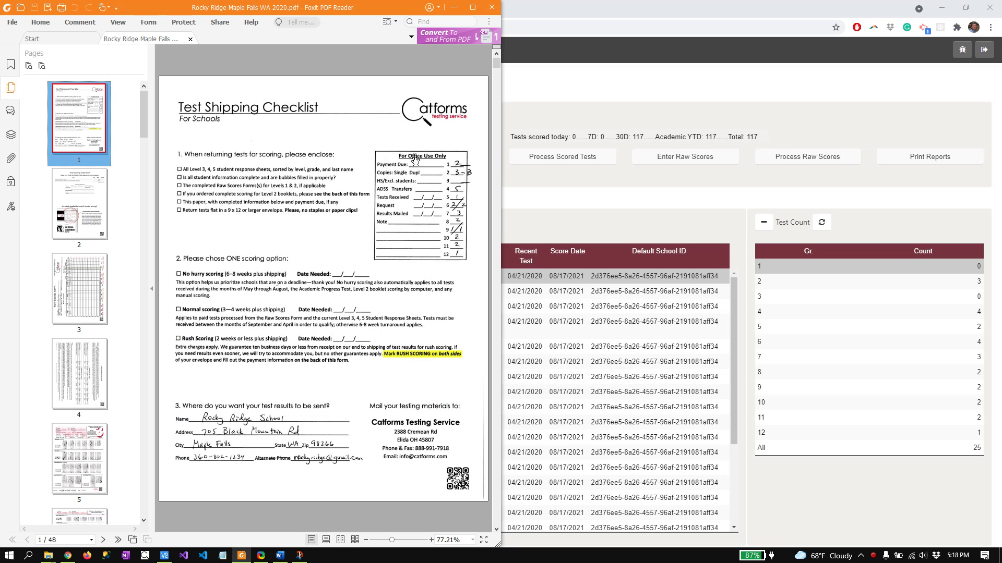
# View the handwritten Raw Scores Form on page 3, then return to the Catforms dashboard
pyautogui.click(73, 285)
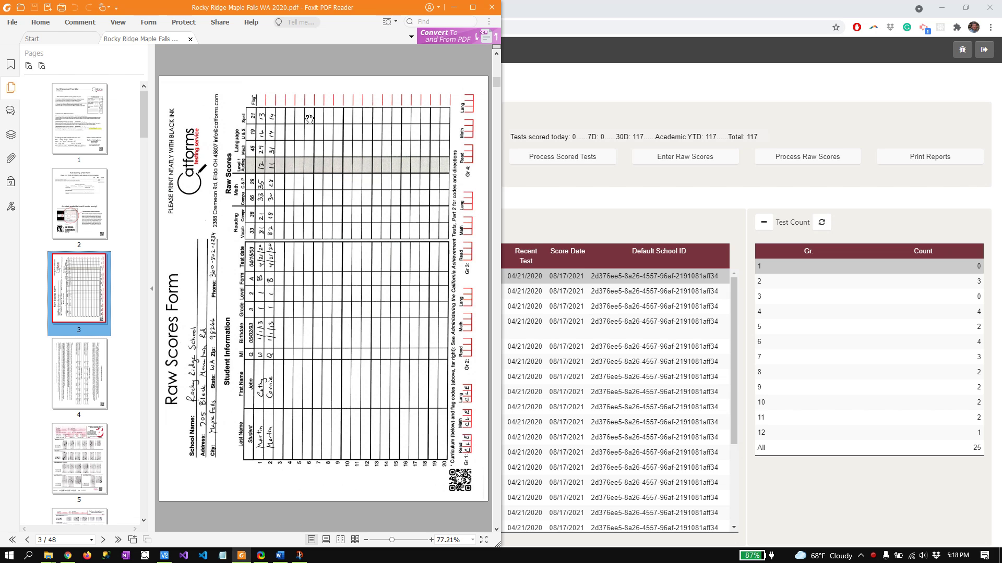
pyautogui.click(557, 16)
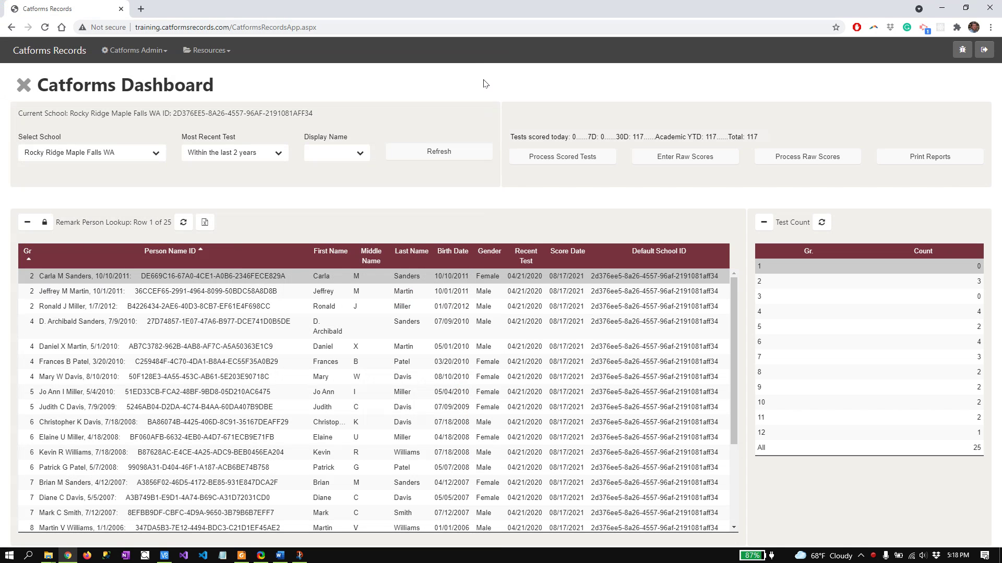
# Open the Enter Raw Scores form and choose Rocky Ridge Maple Falls WA as the school
pyautogui.click(137, 52)
pyautogui.moveTo(129, 87)
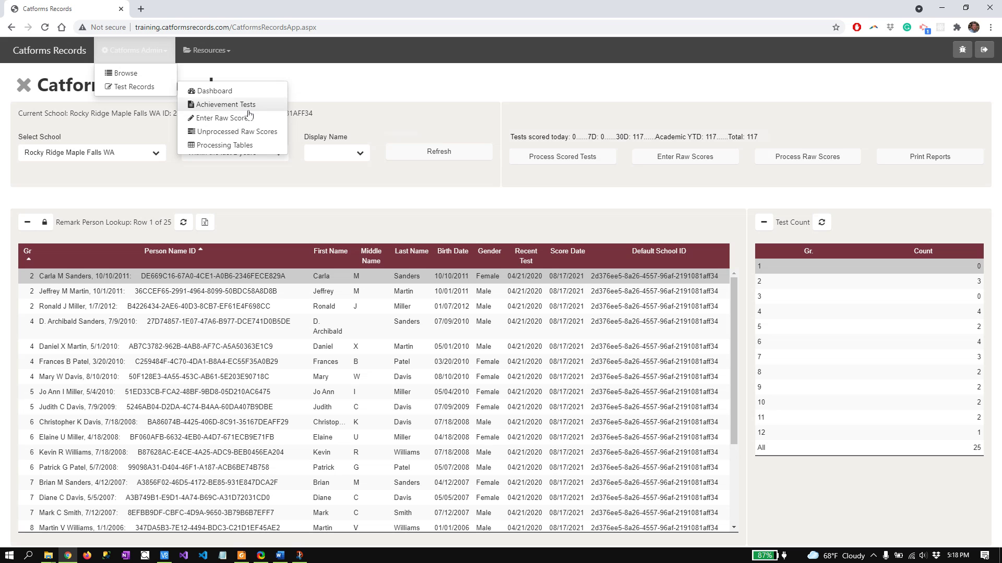
pyautogui.click(687, 187)
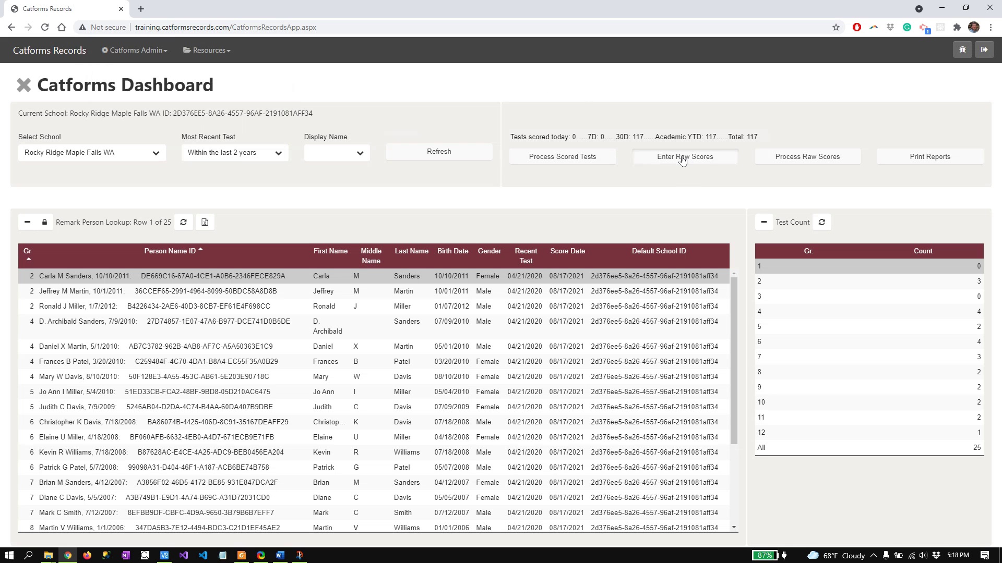
pyautogui.click(682, 159)
pyautogui.click(370, 134)
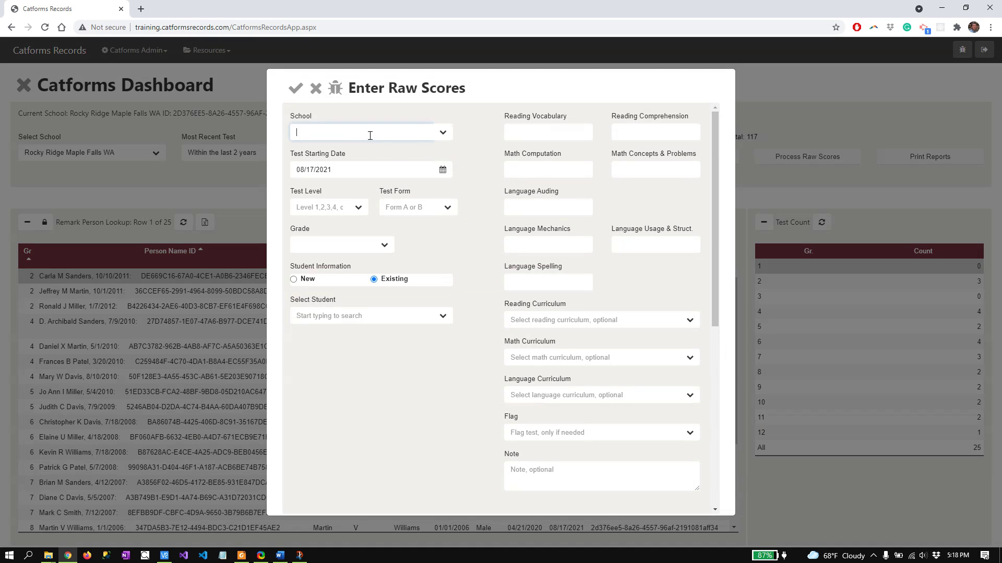
pyautogui.write('roc')
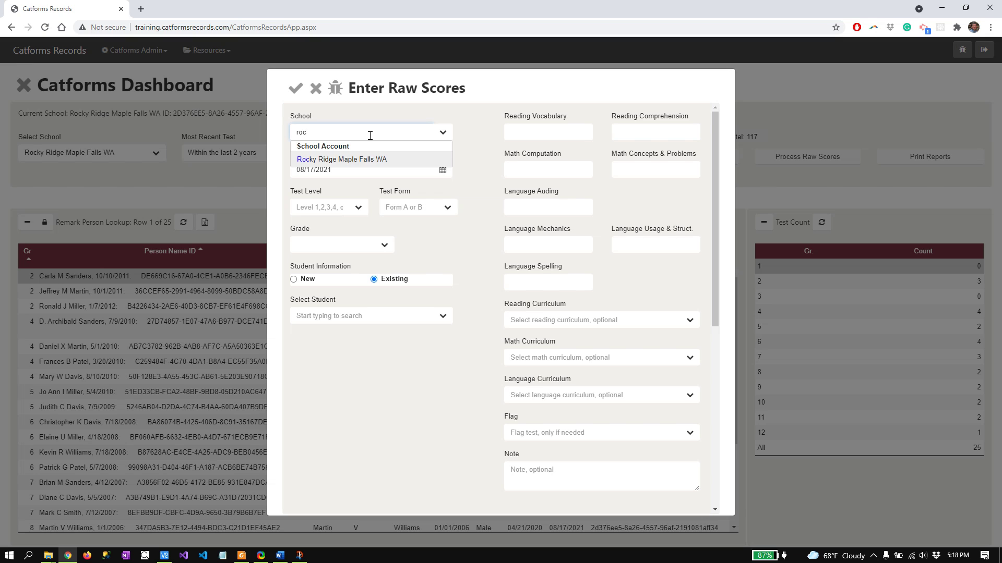
pyautogui.press('Tab')
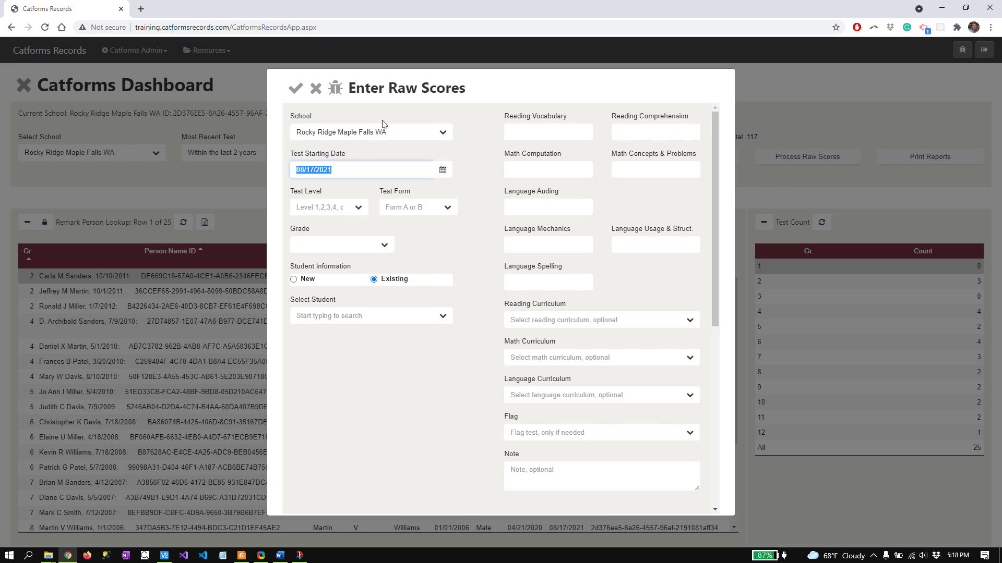
# Enter test date 04/21/2020, Test Level 1, Test Form B and Grade 1
pyautogui.write('04/21/')
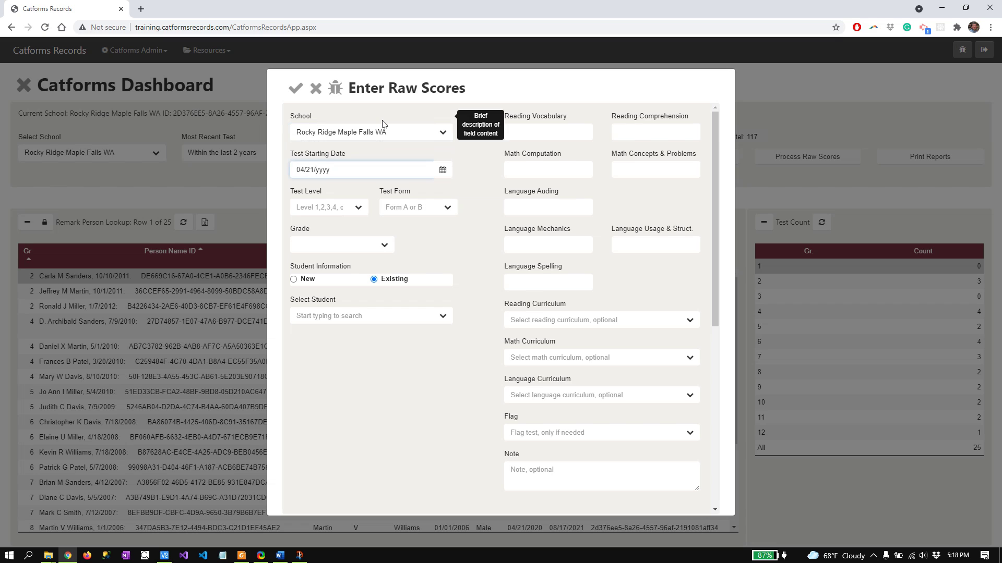
pyautogui.write('2020')
pyautogui.press('Tab')
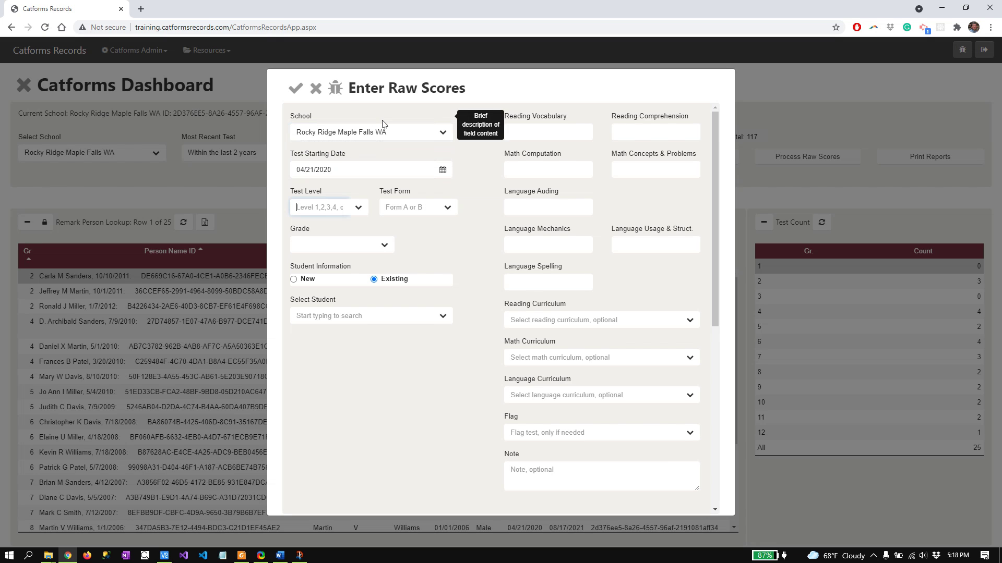
pyautogui.write('1')
pyautogui.press('Tab')
pyautogui.write('b')
pyautogui.press('Tab')
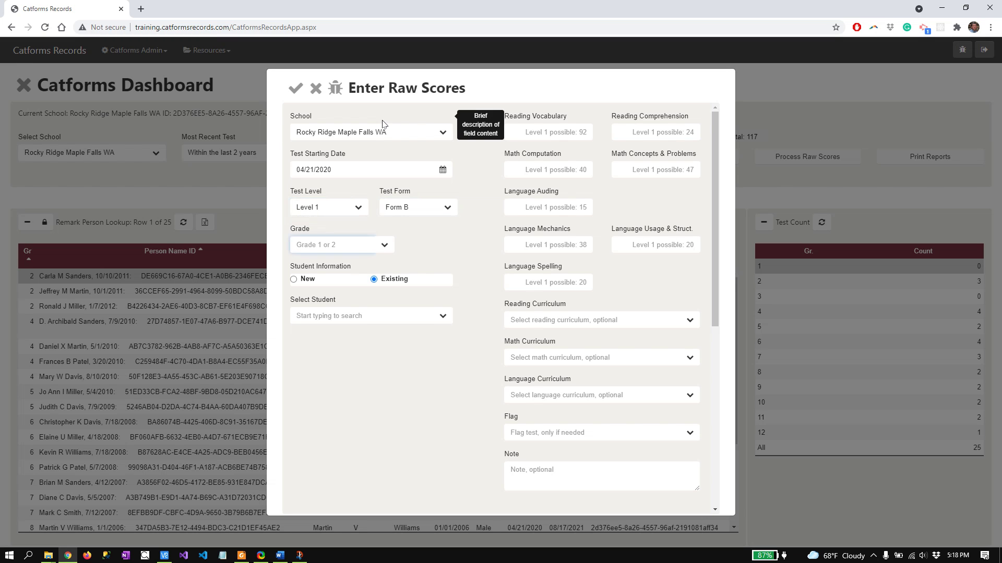
pyautogui.write('1')
pyautogui.press('Tab')
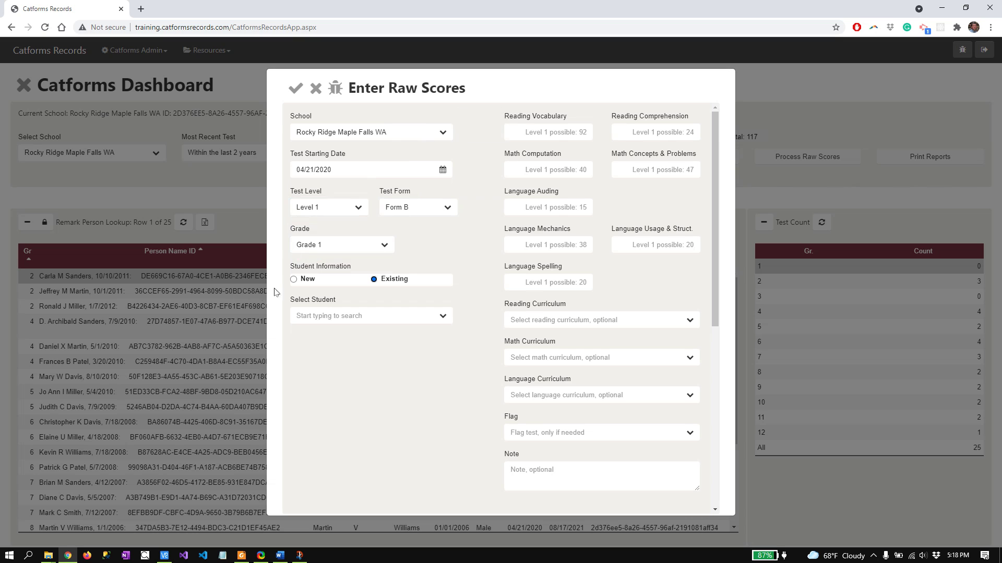
pyautogui.click(294, 280)
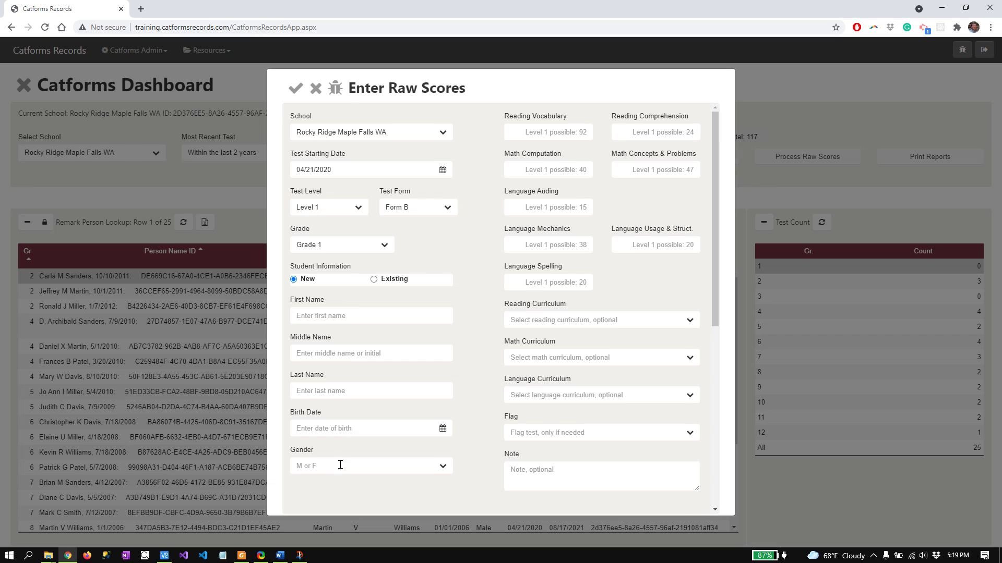
pyautogui.click(367, 317)
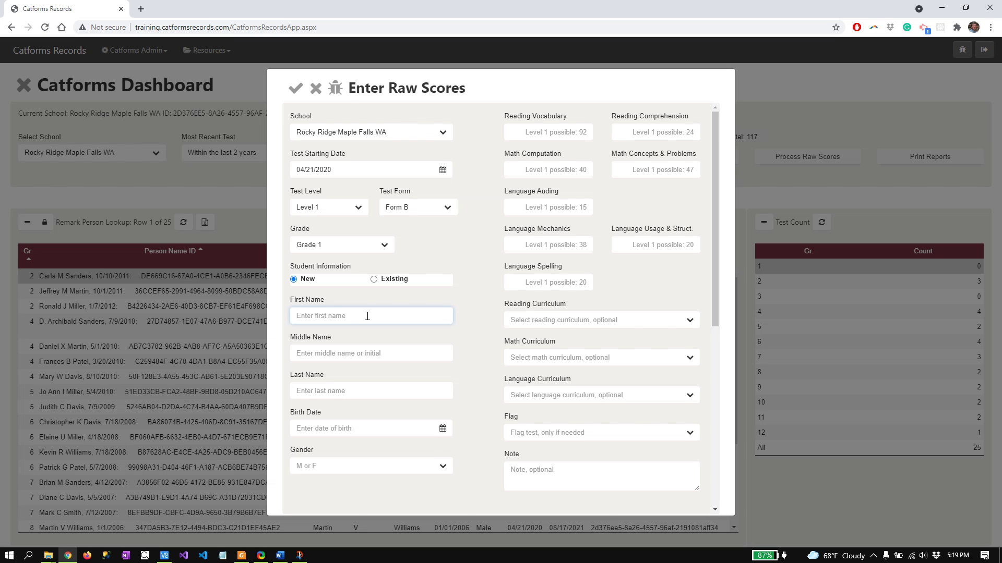
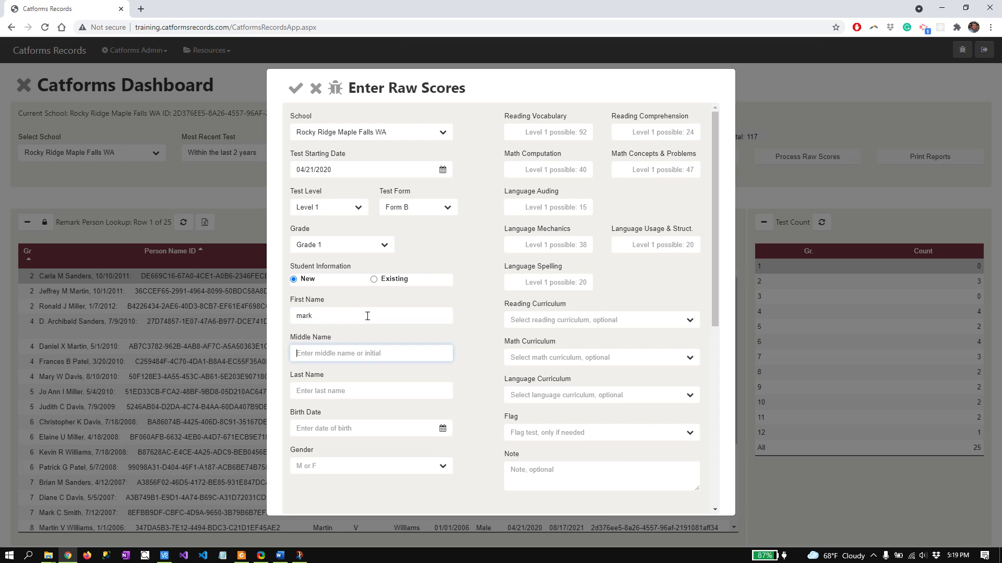
pyautogui.press('Tab')
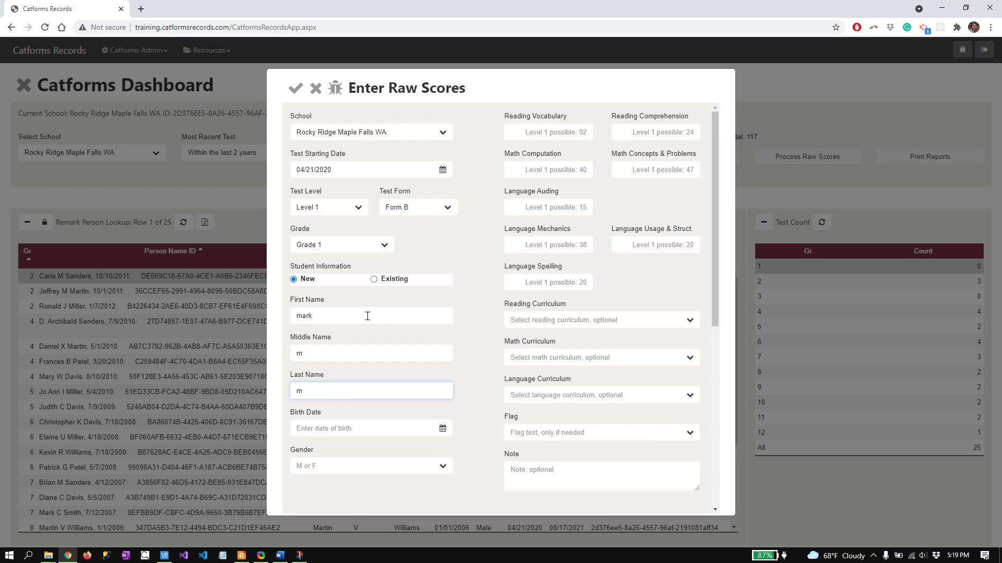
pyautogui.click(301, 319)
pyautogui.press('BackSpace')
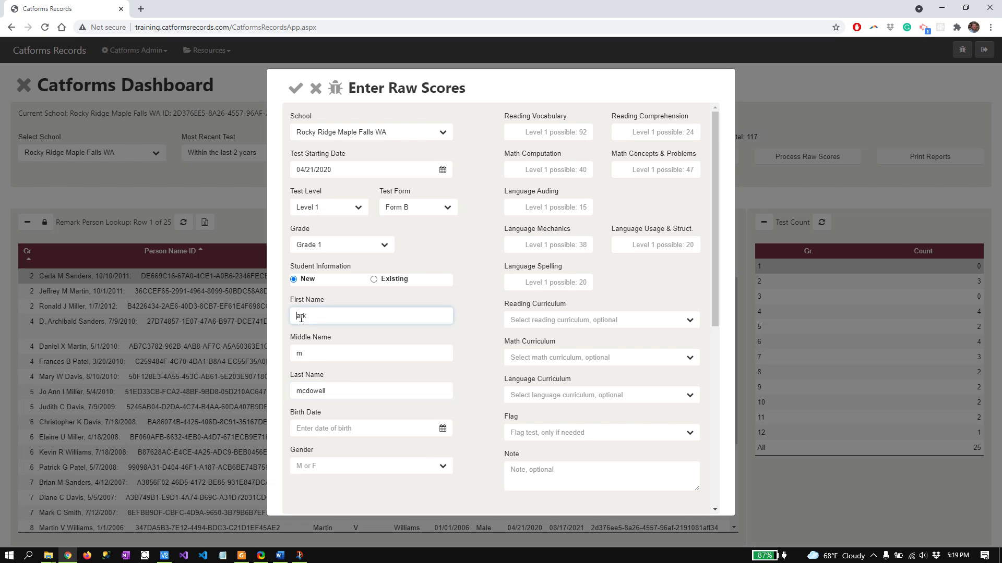
pyautogui.write('M')
pyautogui.press('Tab')
pyautogui.write('M')
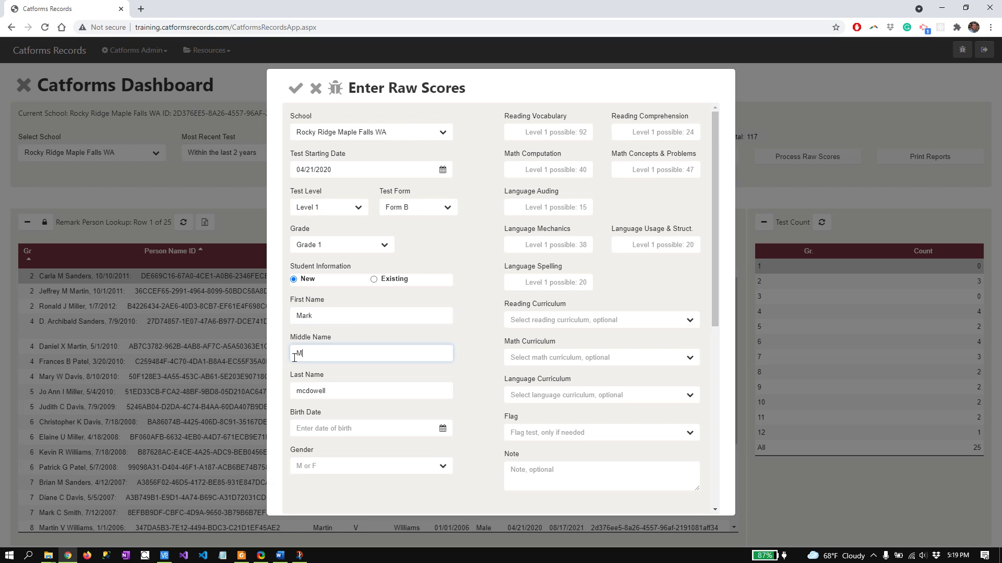
pyautogui.moveTo(302, 391); pyautogui.dragTo(285, 391)
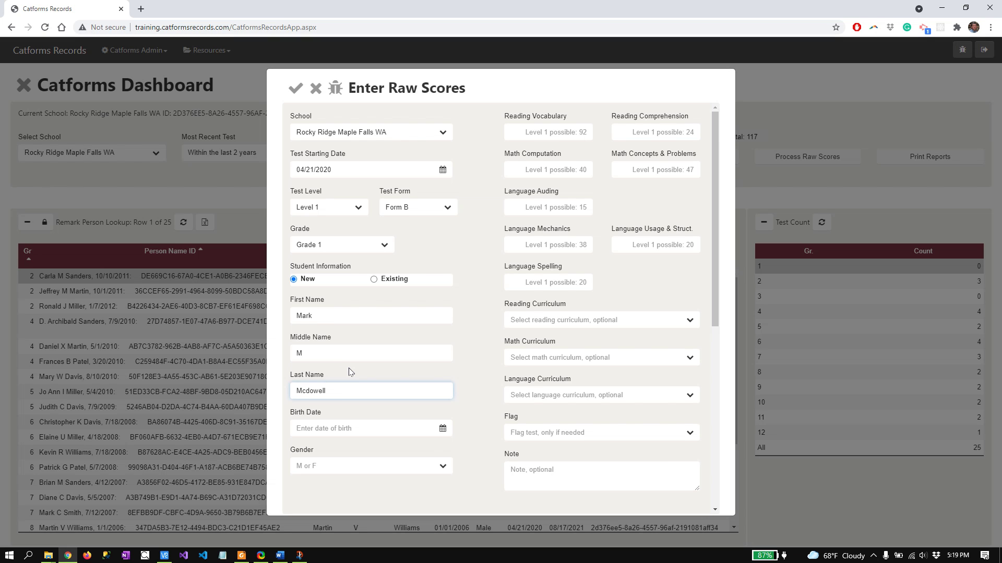
pyautogui.press('BackSpace')
pyautogui.write('m')
pyautogui.moveTo(301, 392); pyautogui.dragTo(294, 395)
pyautogui.write('M')
pyautogui.moveTo(311, 391); pyautogui.dragTo(306, 391)
pyautogui.write('D')
pyautogui.click(359, 376)
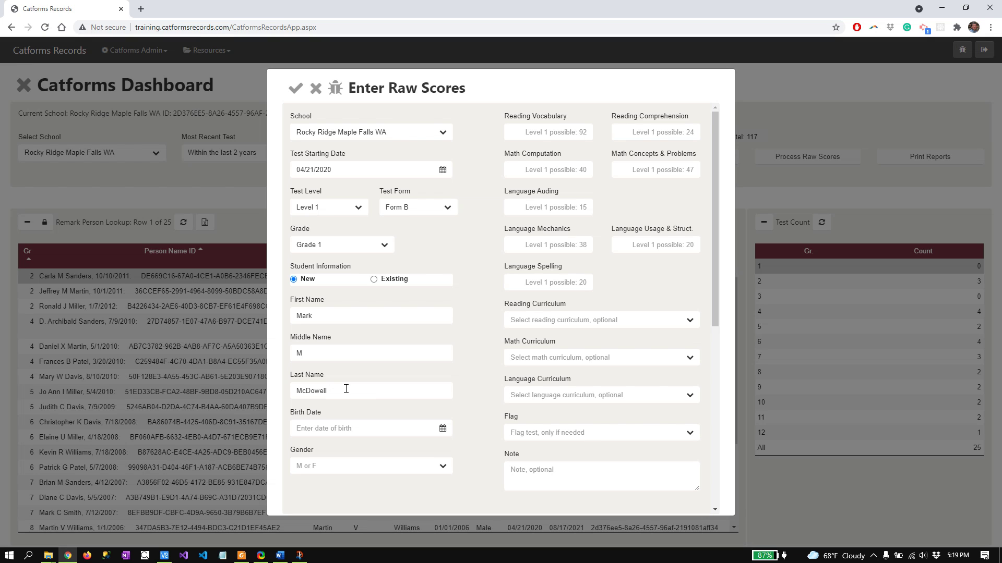
pyautogui.moveTo(345, 391); pyautogui.dragTo(271, 391)
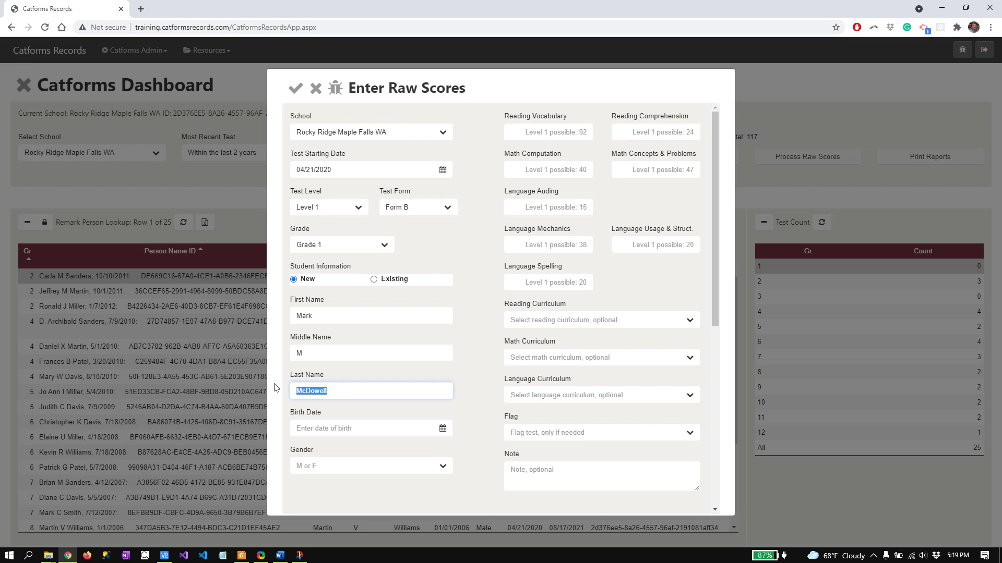
pyautogui.press('BackSpace')
pyautogui.moveTo(308, 351); pyautogui.dragTo(274, 308)
pyautogui.press('BackSpace')
pyautogui.press('BackSpace')
pyautogui.click(374, 279)
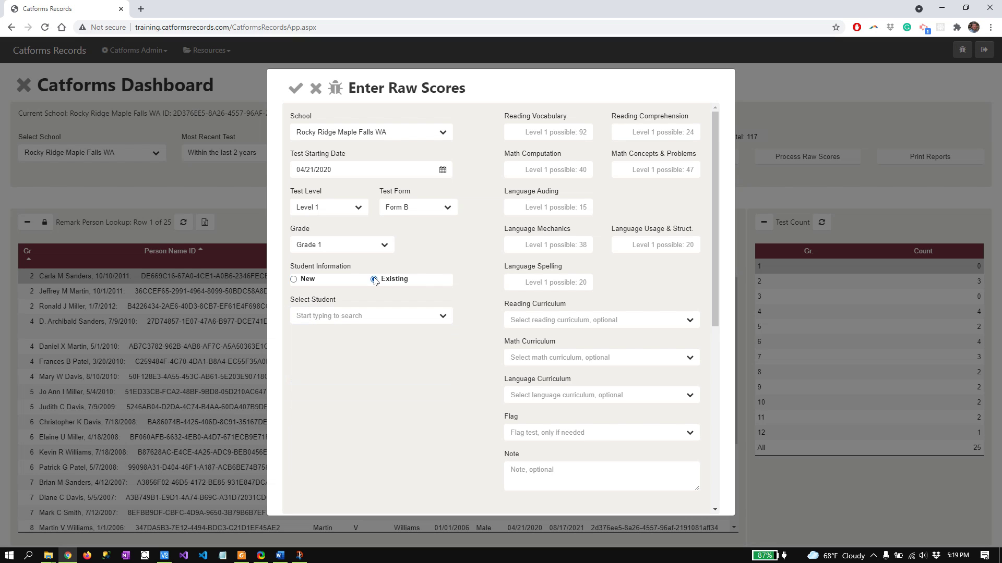
# Search 'cat' in Select Student and pick the matching existing student
pyautogui.click(371, 315)
pyautogui.write('c')
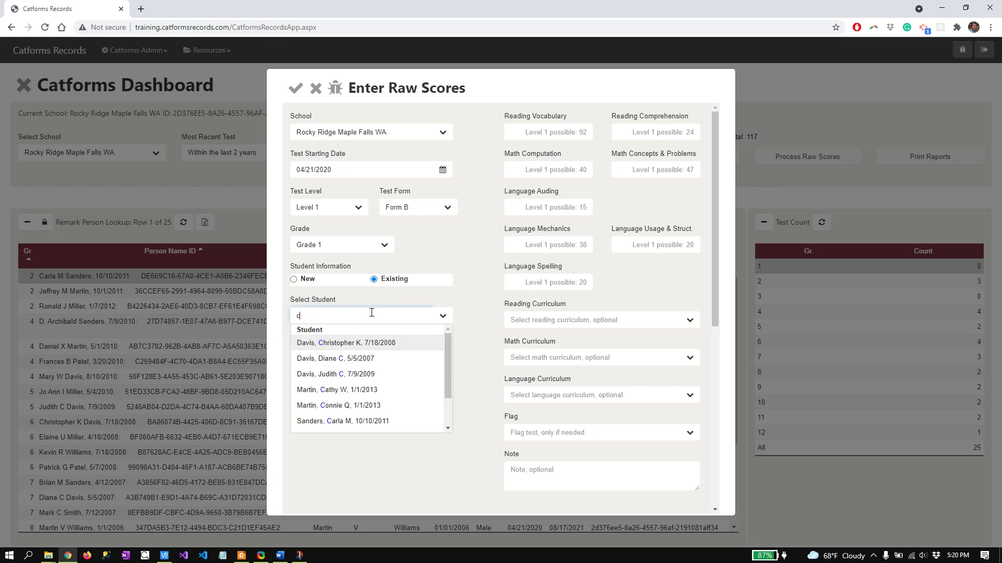
pyautogui.write('at')
pyautogui.press('Tab')
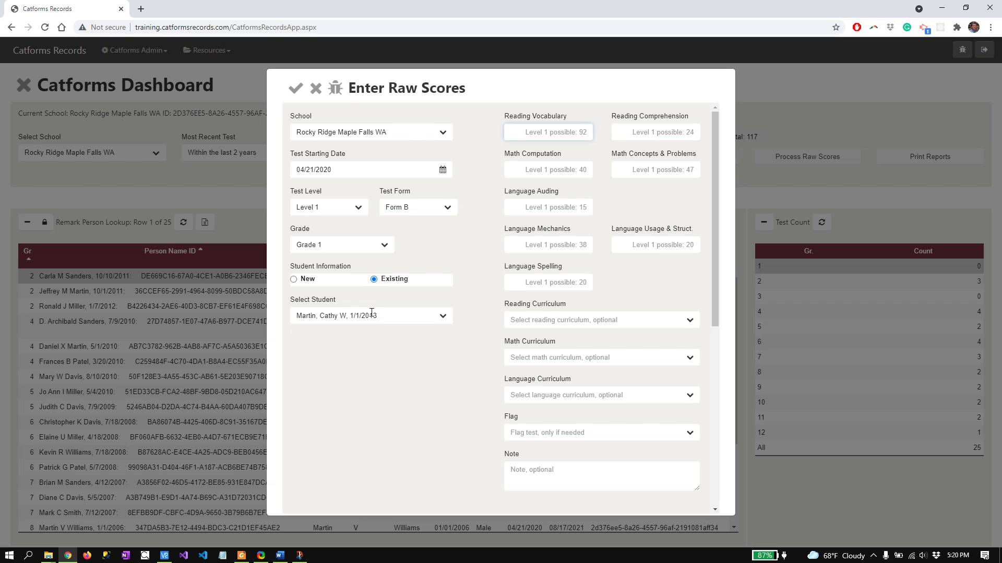
# Enter the remaining raw scores 21, 33, 35, 12, 29, 16 and 13
pyautogui.write('8')
pyautogui.write('21')
pyautogui.press('Tab')
pyautogui.write('3')
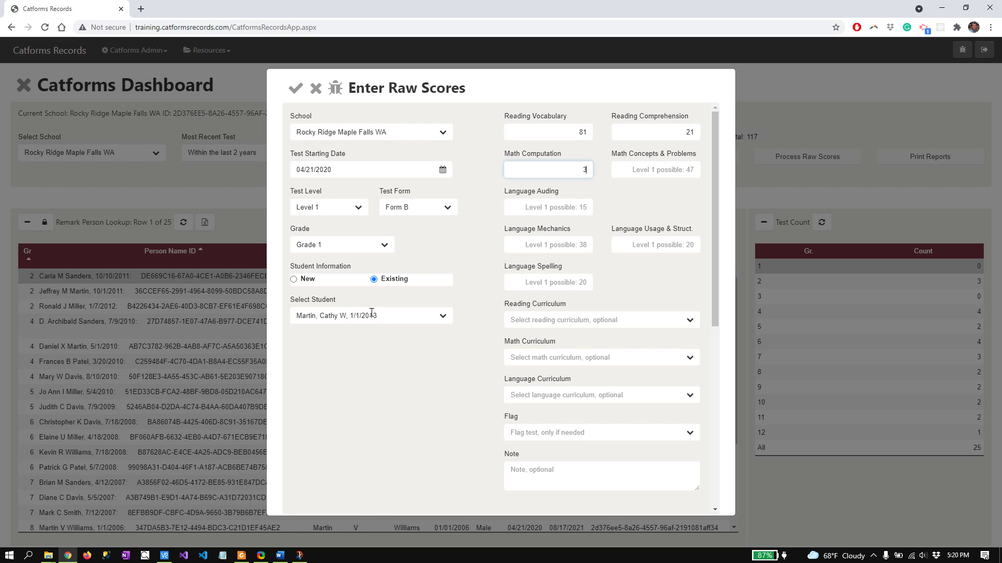
pyautogui.write('35')
pyautogui.press('Tab')
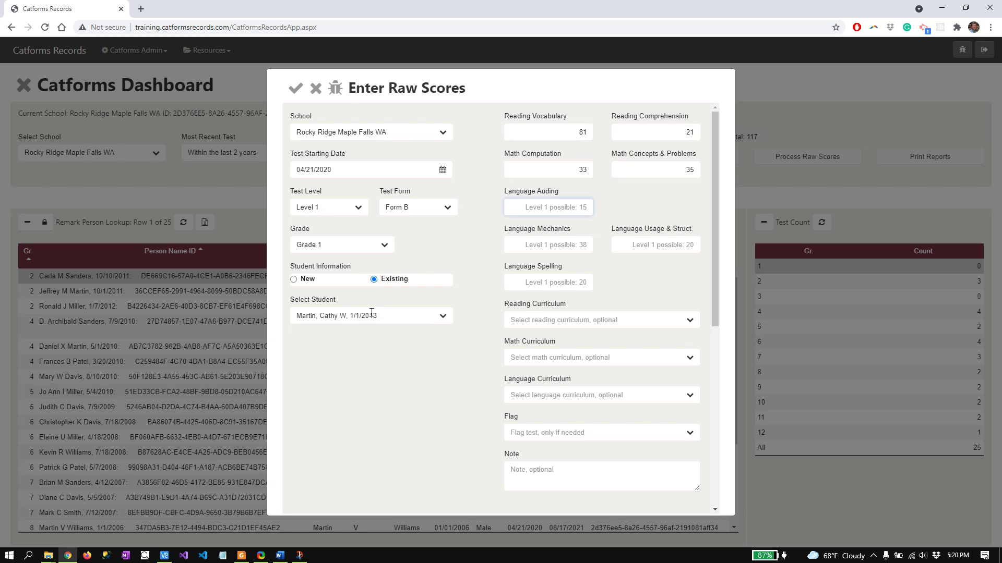
pyautogui.write('12')
pyautogui.press('Tab')
pyautogui.write('29')
pyautogui.press('Tab')
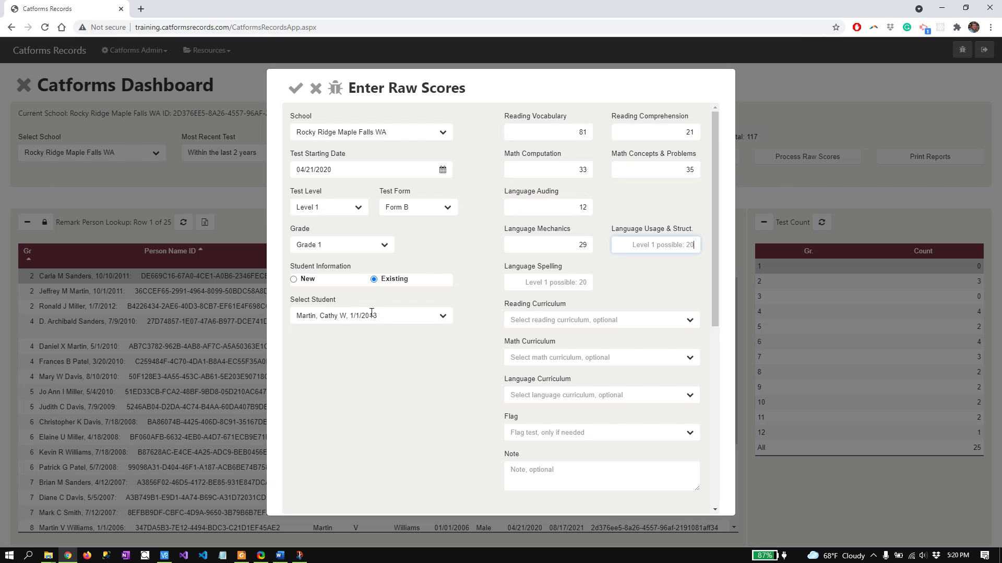
pyautogui.write('16')
pyautogui.press('Tab')
pyautogui.write('13')
pyautogui.press('Tab')
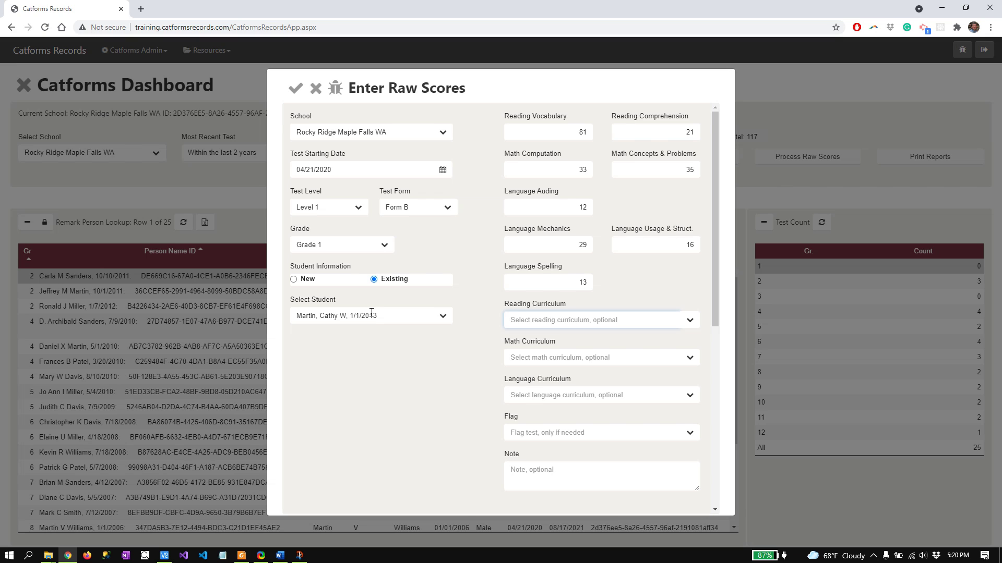
# Set reading, math and language curricula to CLE: Christian Light Education and save the entry
pyautogui.write('c')
pyautogui.press('Tab')
pyautogui.write('c')
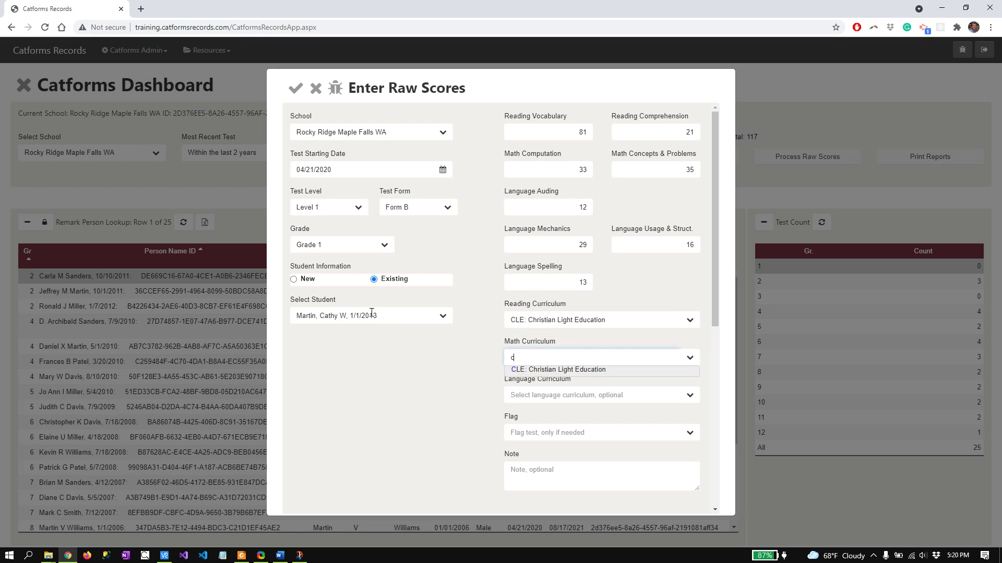
pyautogui.press('Tab')
pyautogui.write('c')
pyautogui.press('Tab')
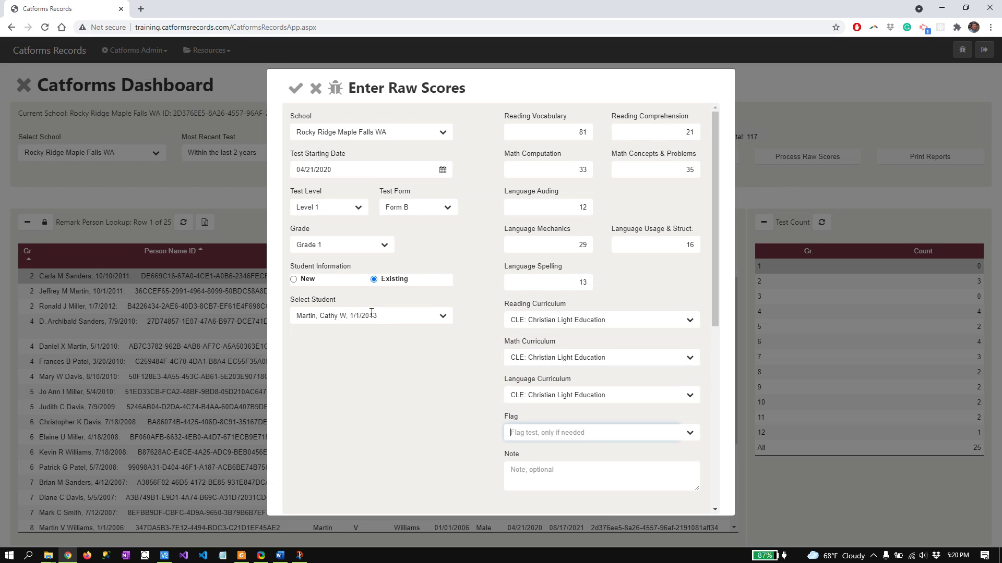
pyautogui.click(296, 89)
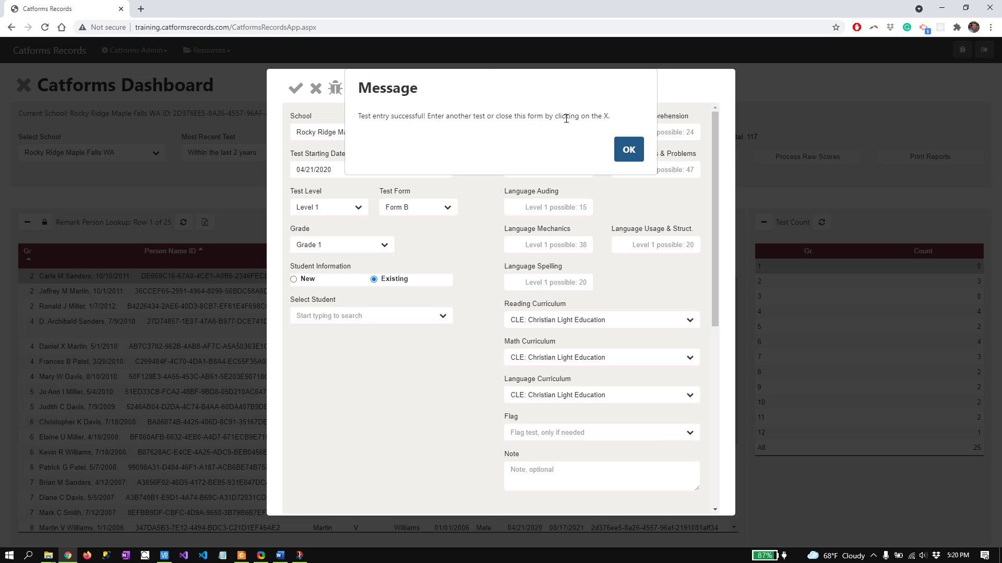
pyautogui.click(628, 149)
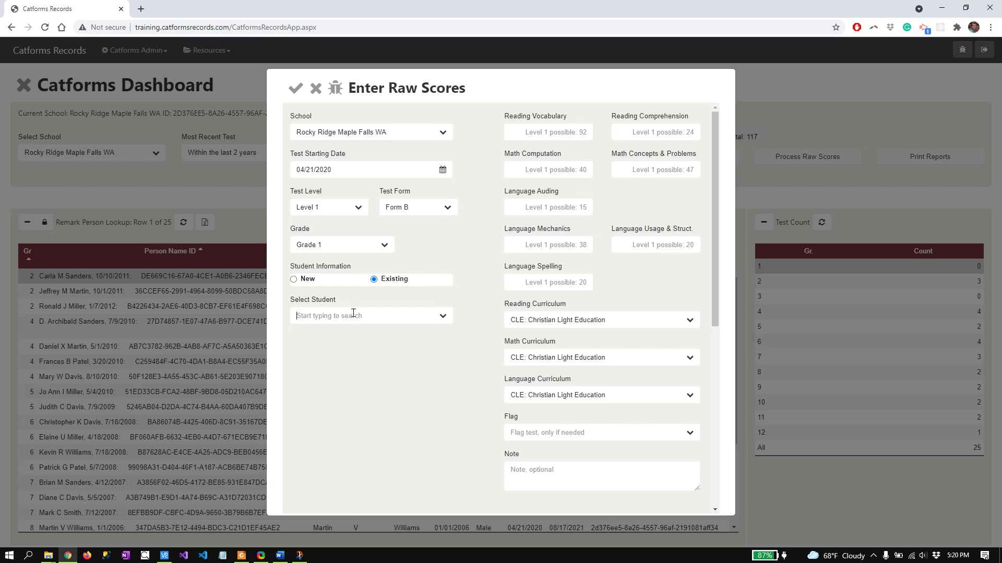
# Pick the existing student matching 'con' and enter reading and math scores 82, 18, 30, 28
pyautogui.write('con')
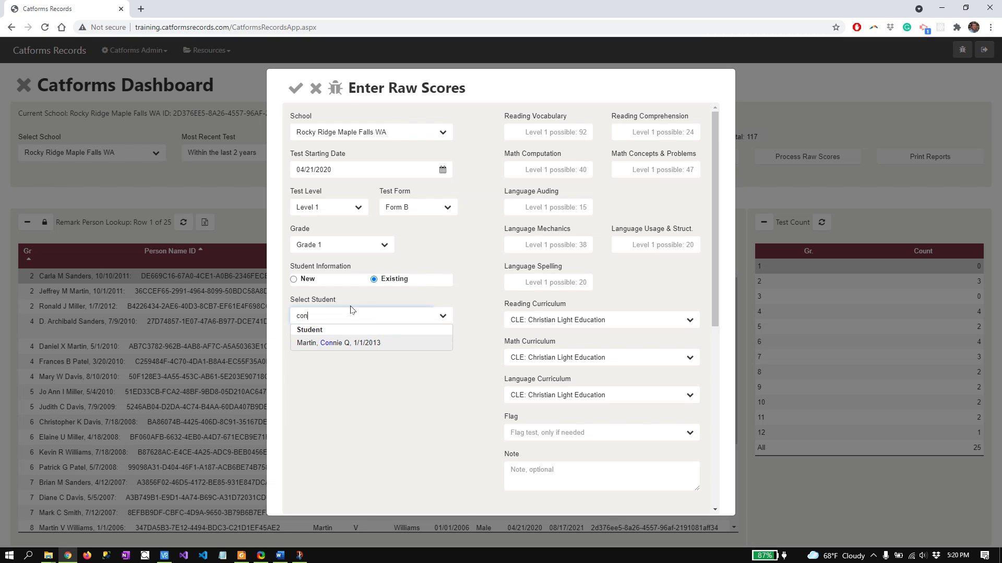
pyautogui.press('Tab')
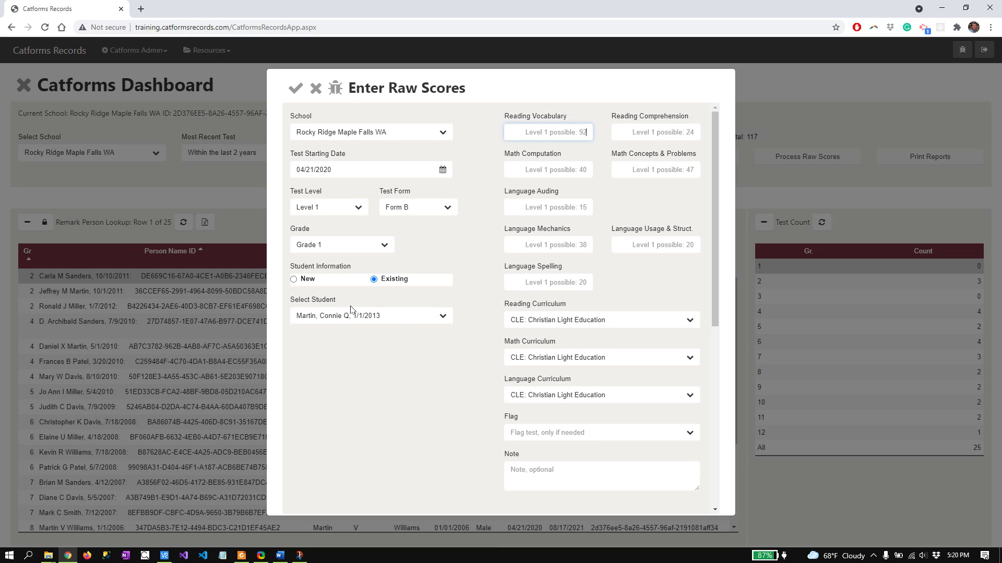
pyautogui.write('82')
pyautogui.press('Tab')
pyautogui.write('18')
pyautogui.press('Tab')
pyautogui.write('30')
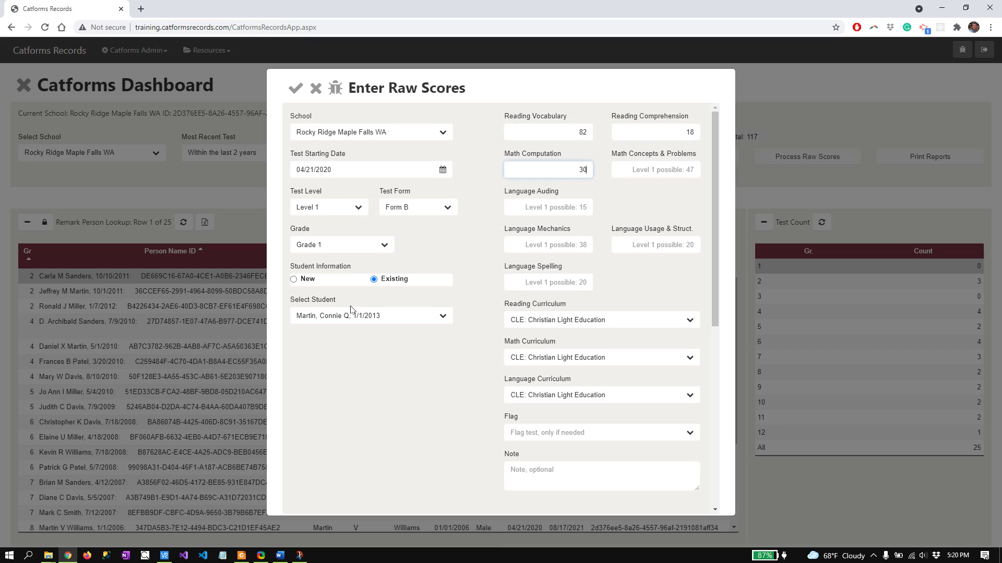
pyautogui.press('Tab')
pyautogui.write('28')
pyautogui.press('Tab')
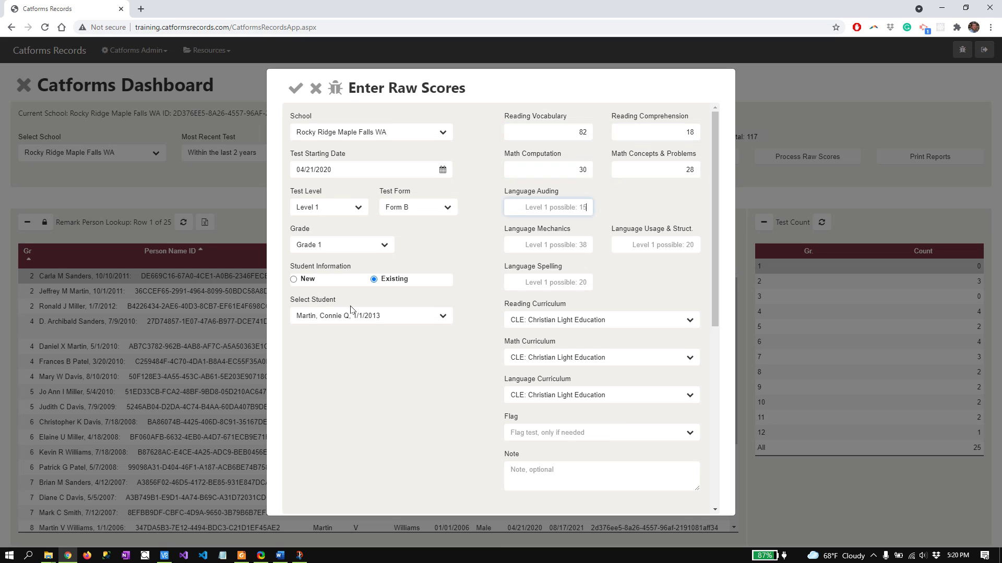
# Enter language scores 11, 31, 14 and 14, then save the second student's entry
pyautogui.write('11')
pyautogui.press('Tab')
pyautogui.write('31')
pyautogui.press('Tab')
pyautogui.write('14')
pyautogui.press('Tab')
pyautogui.write('1')
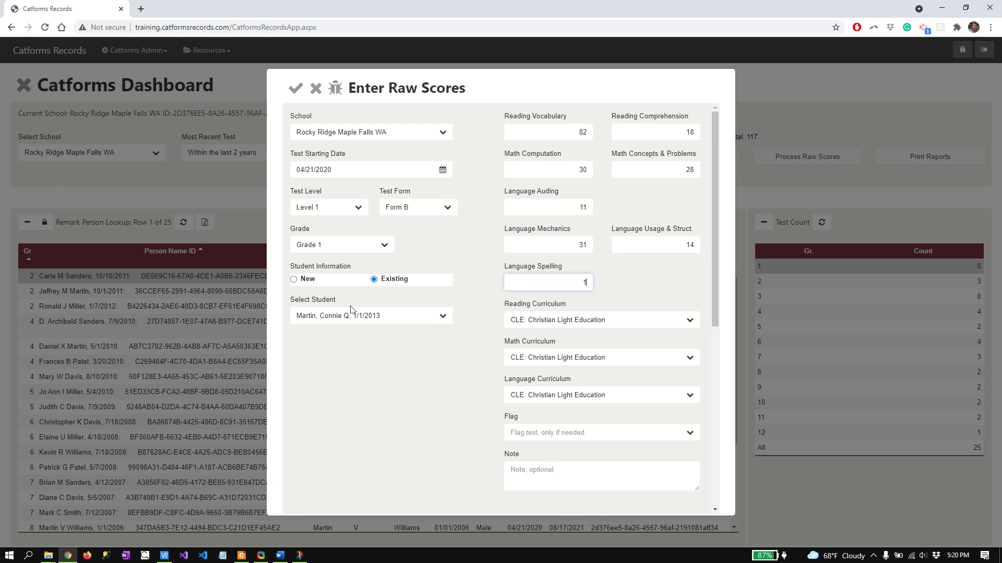
pyautogui.write('4')
pyautogui.press('Tab')
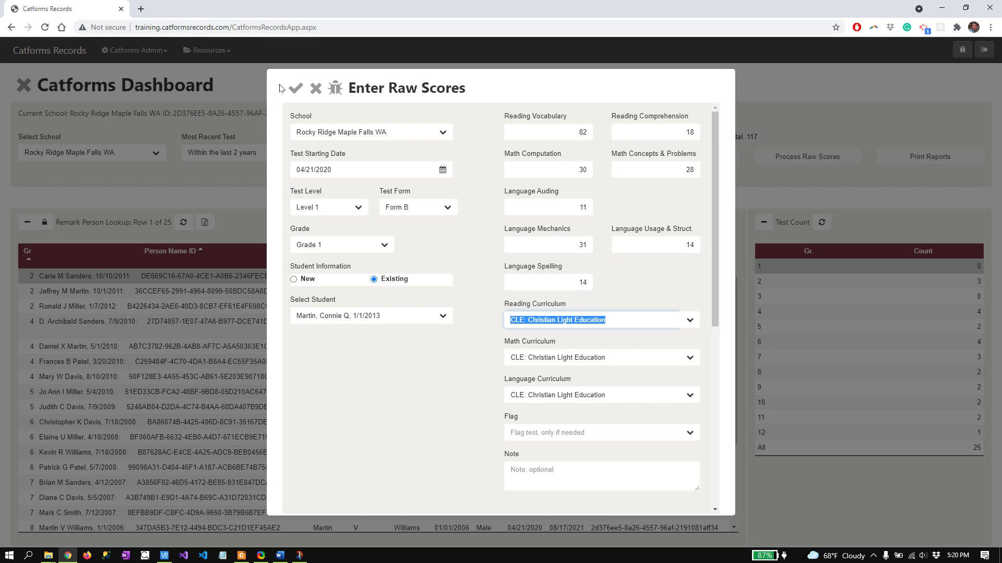
pyautogui.click(296, 88)
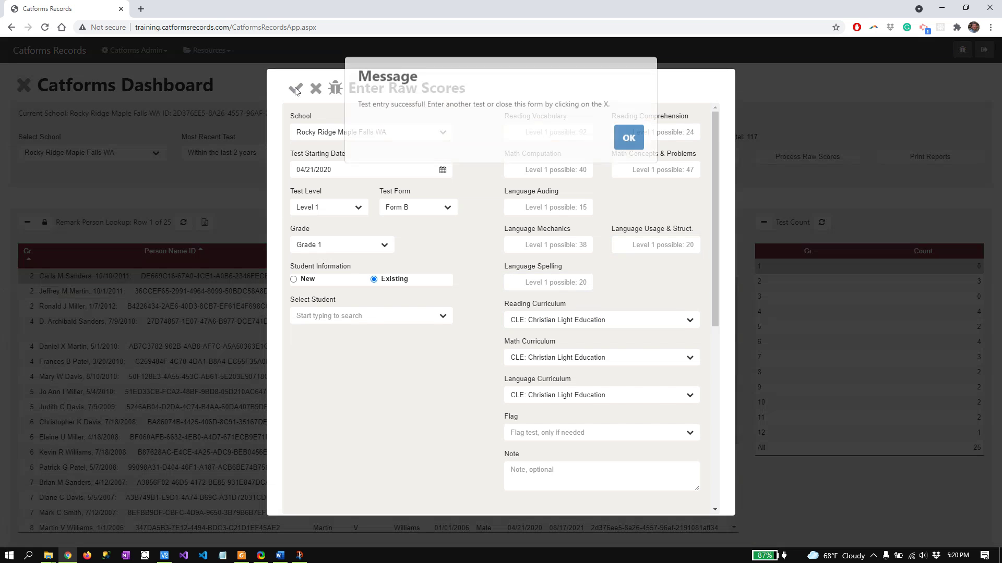
pyautogui.click(627, 142)
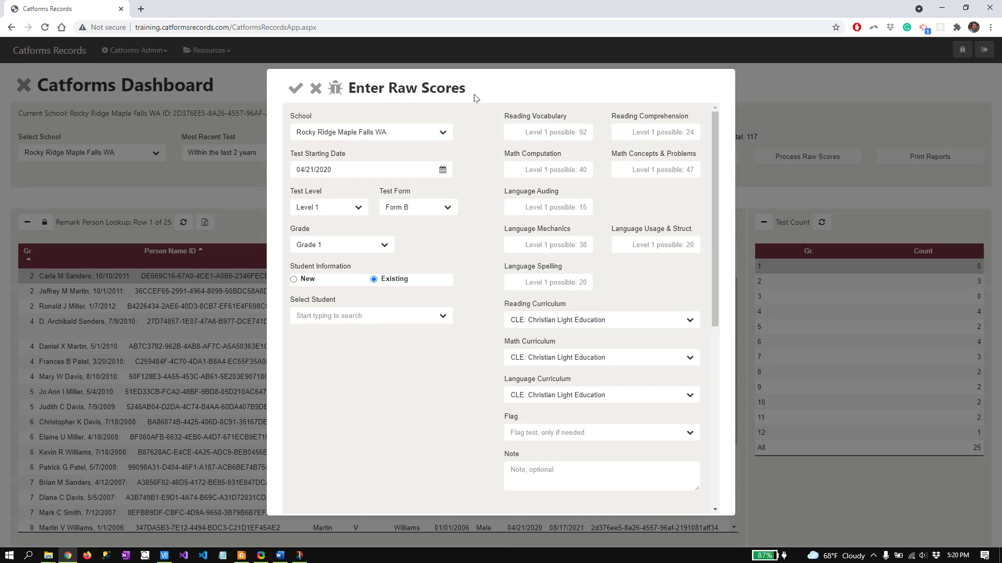
# Close the entry form, review both rows in Raw Scores Entries, cancel a deletion, and close it
pyautogui.click(315, 90)
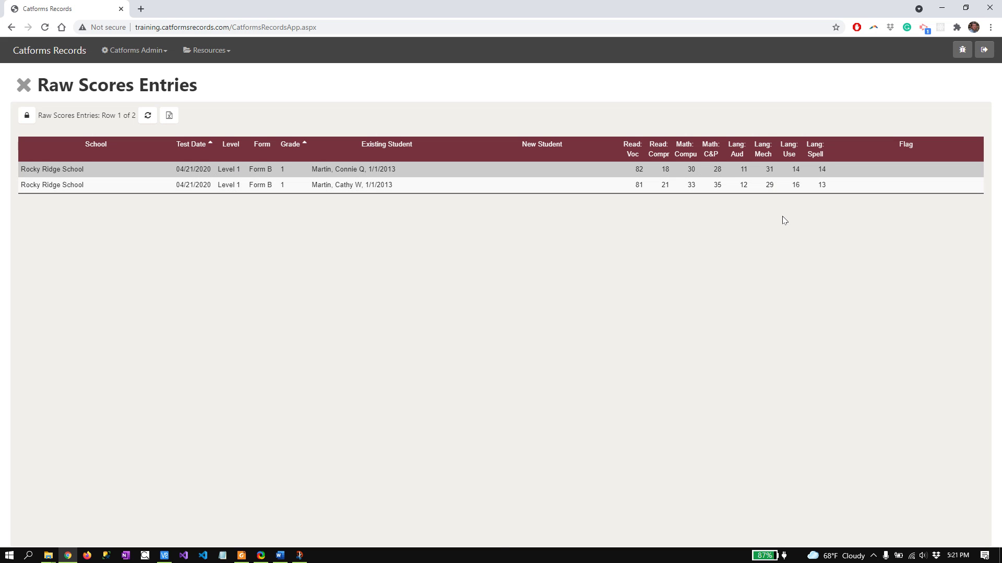
pyautogui.click(30, 117)
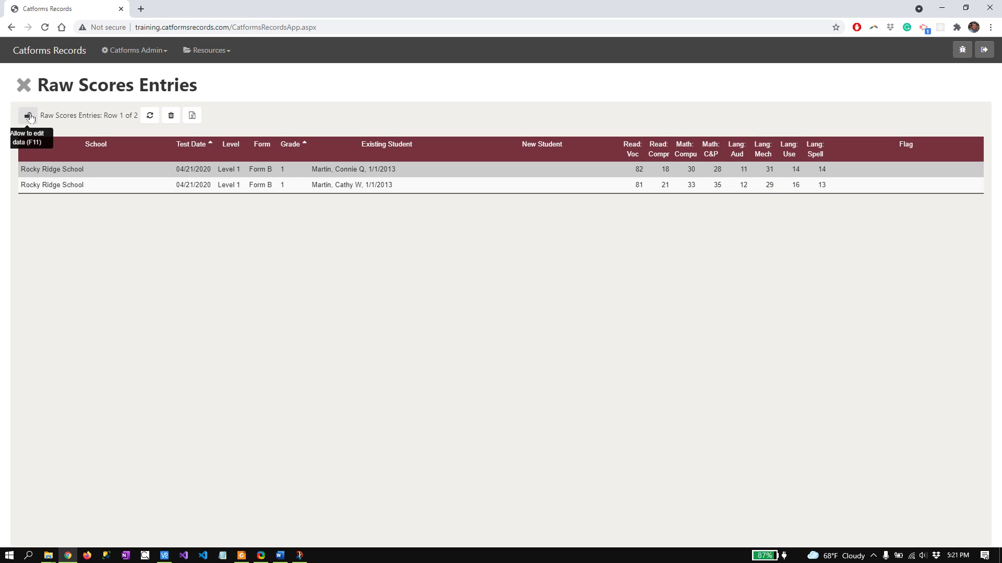
pyautogui.click(170, 117)
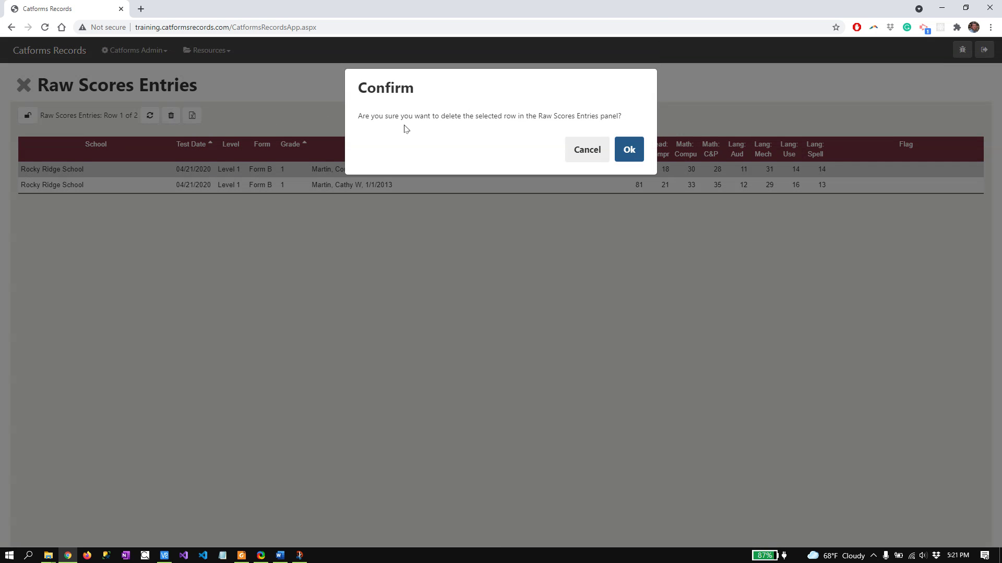
pyautogui.click(587, 149)
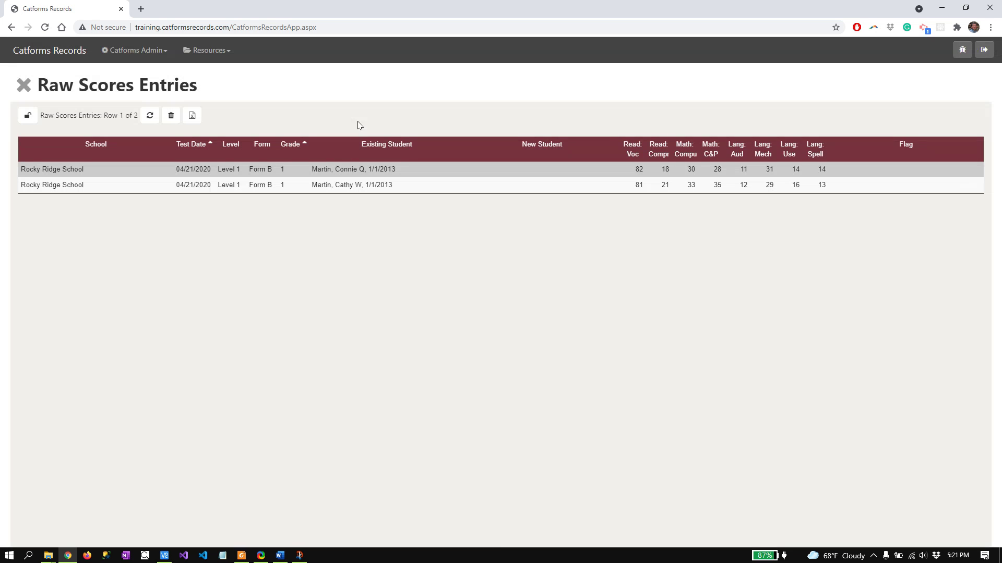
pyautogui.click(23, 85)
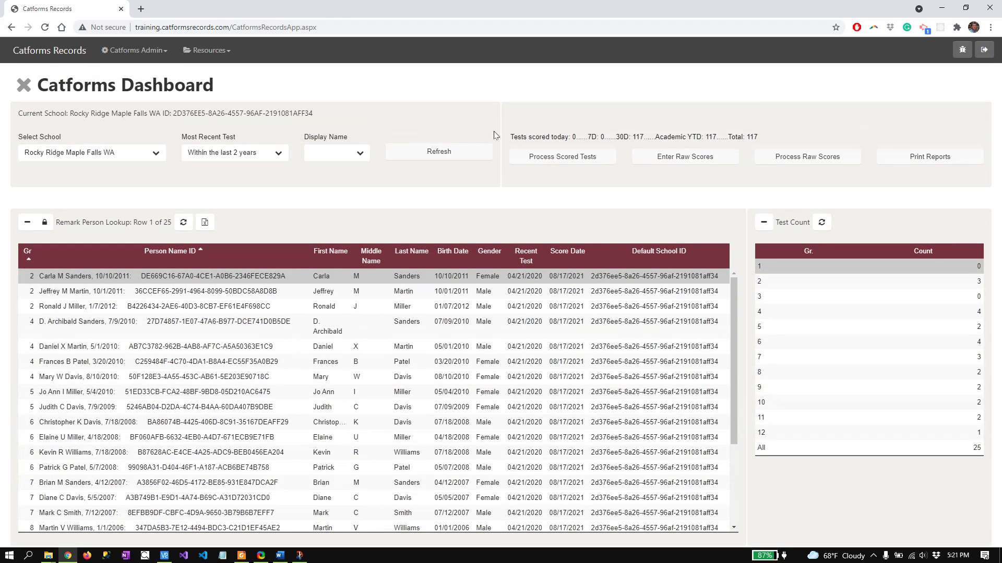
# Process the raw scores and refresh the dashboard to list 27 students
pyautogui.click(815, 157)
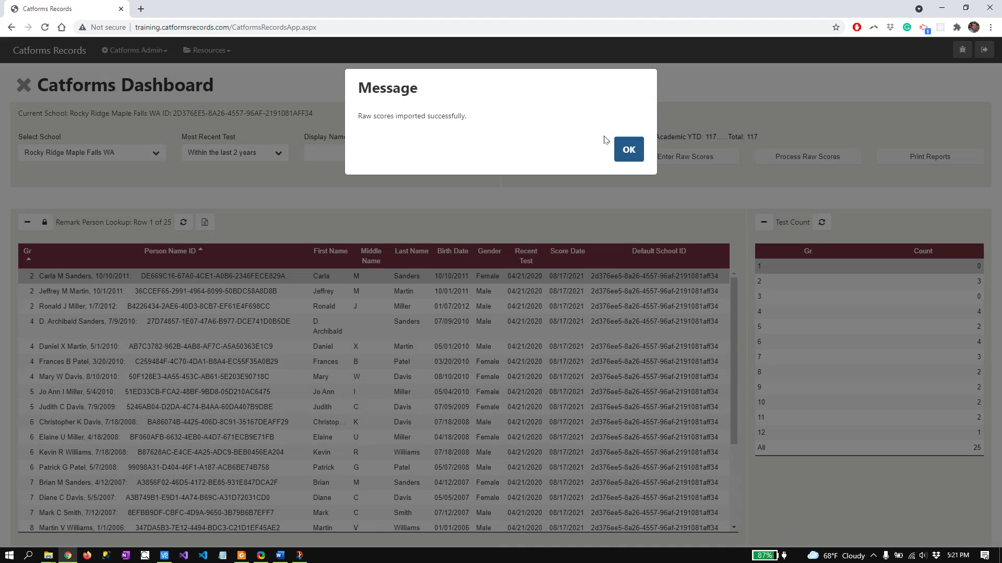
pyautogui.click(629, 149)
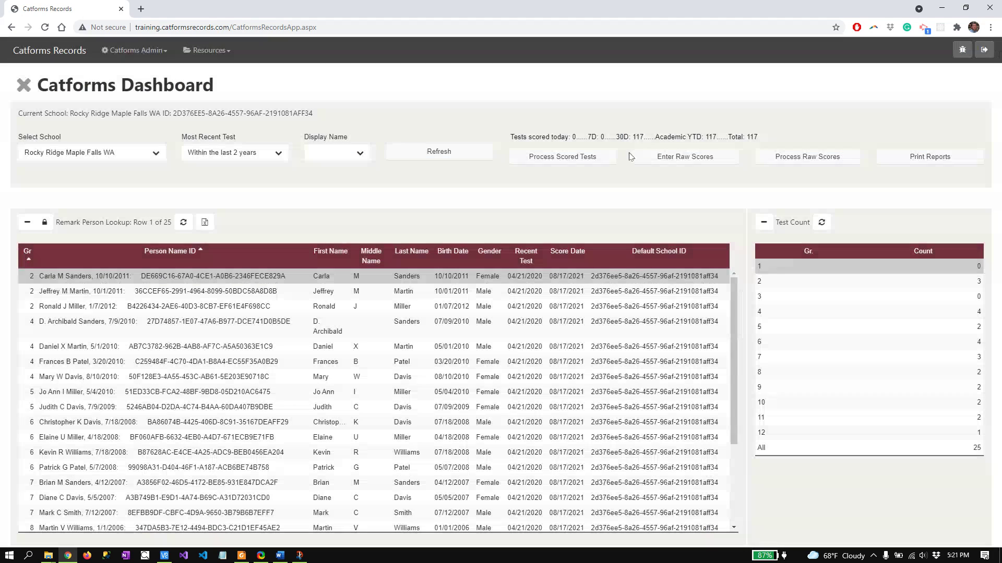
pyautogui.click(418, 151)
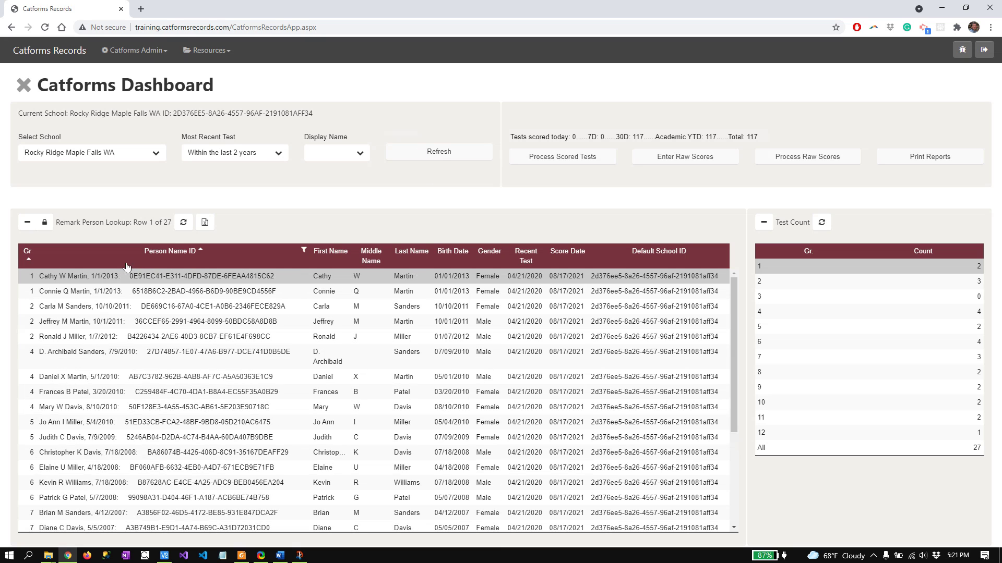